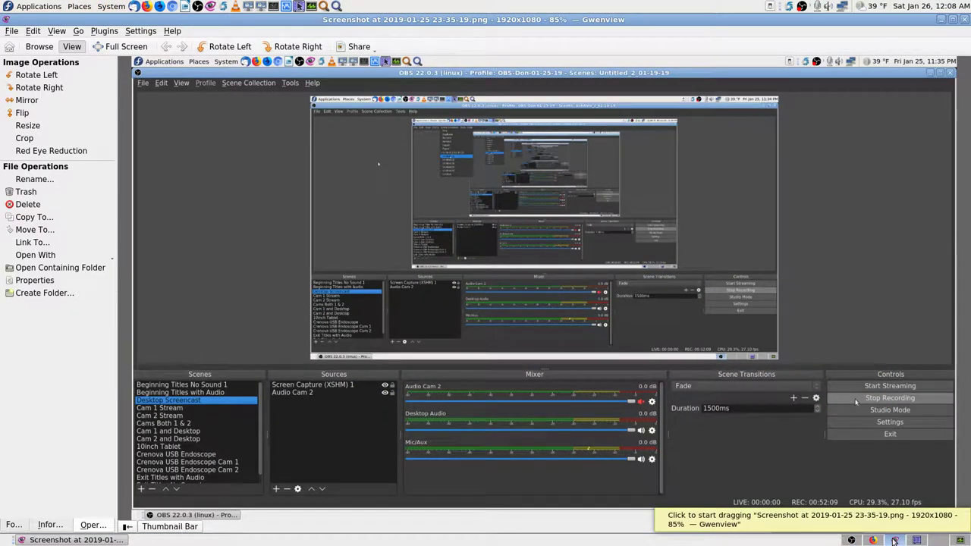
Step: Find the obs process in System Monitor and end it
double_click(856, 403)
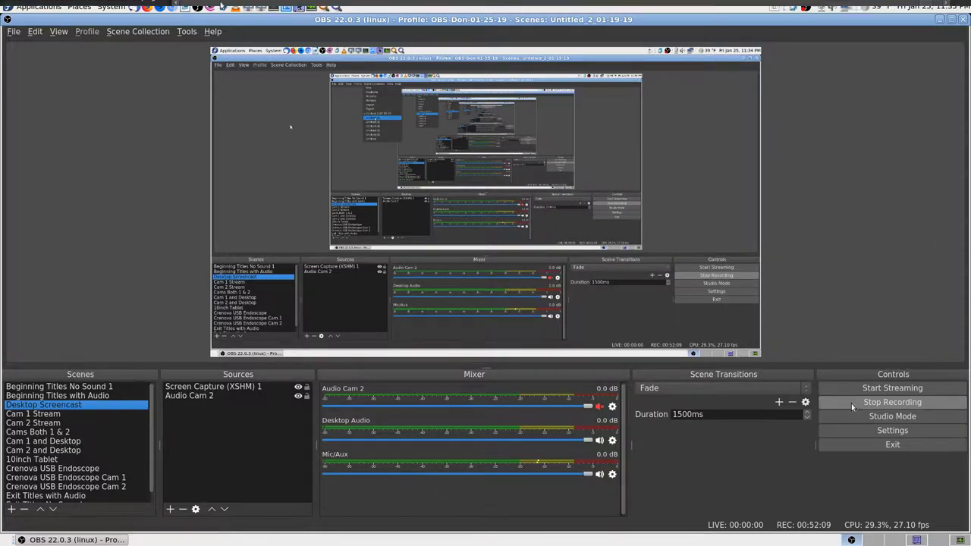
mouse_move(110, 12)
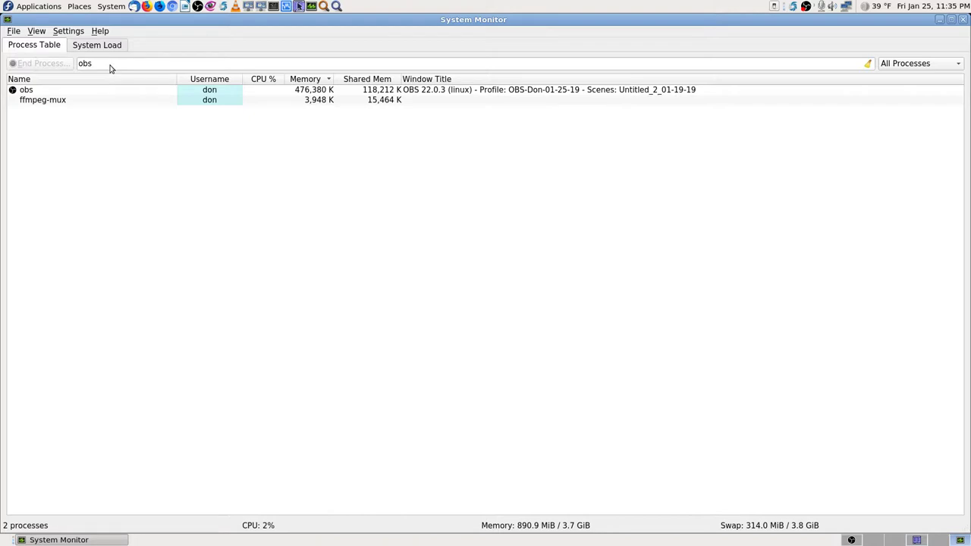
left_click(275, 92)
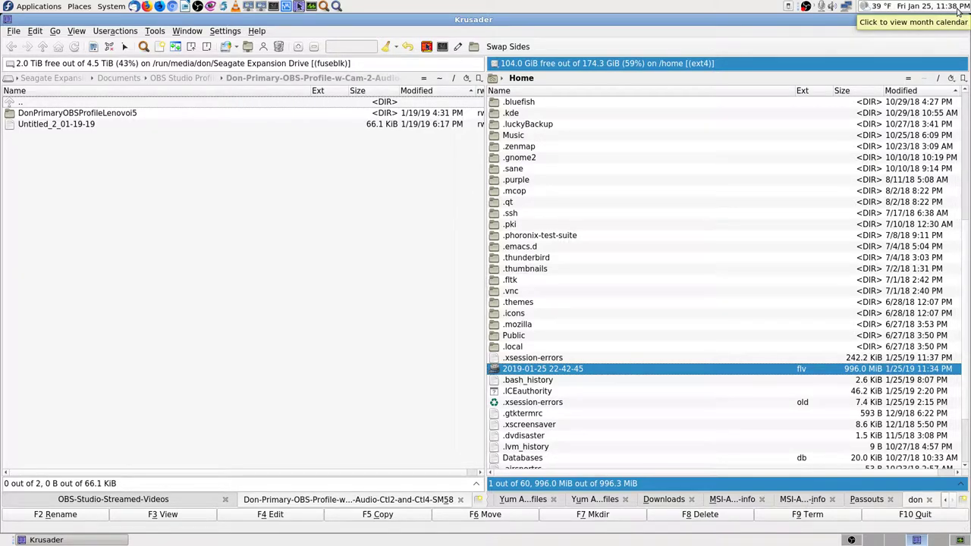
key("ctrl+alt+Right")
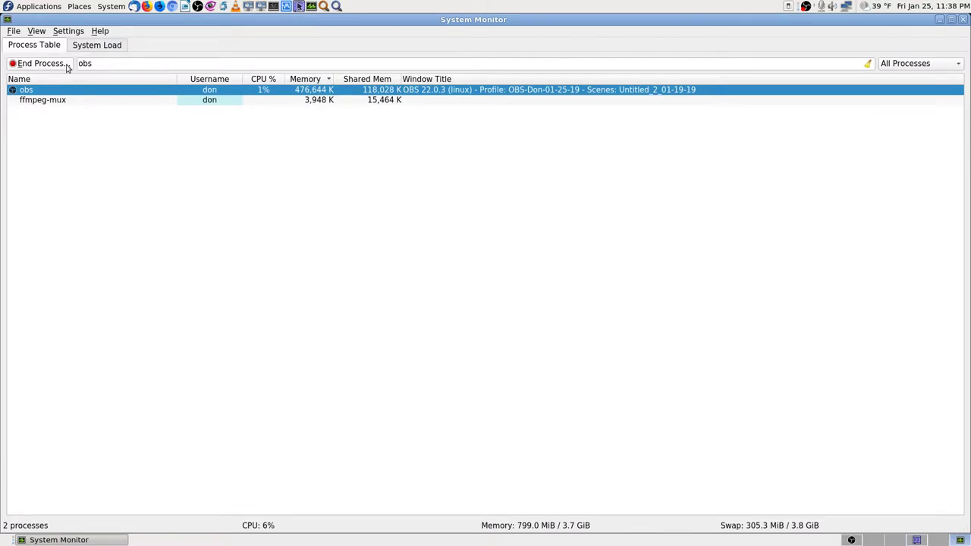
left_click(65, 64)
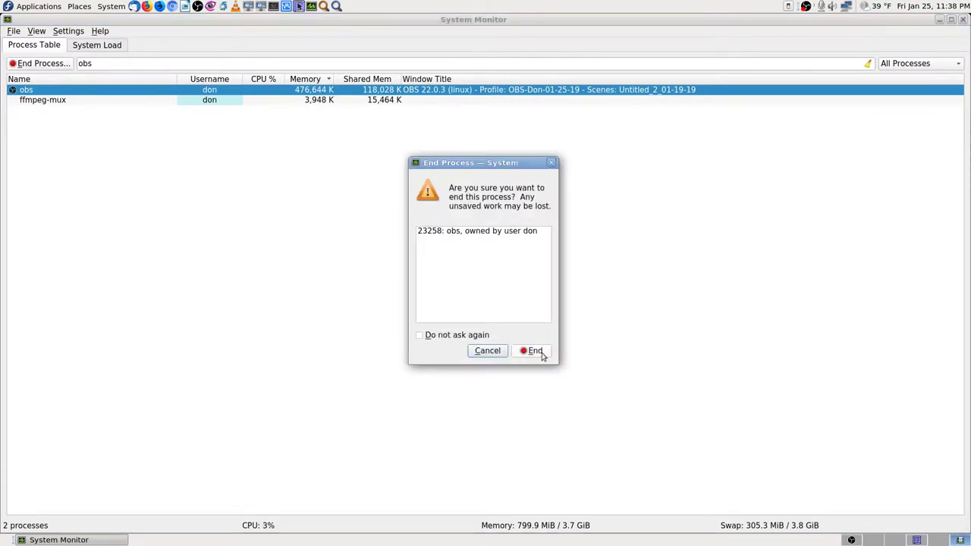
left_click(541, 353)
key("ctrl+alt+Left")
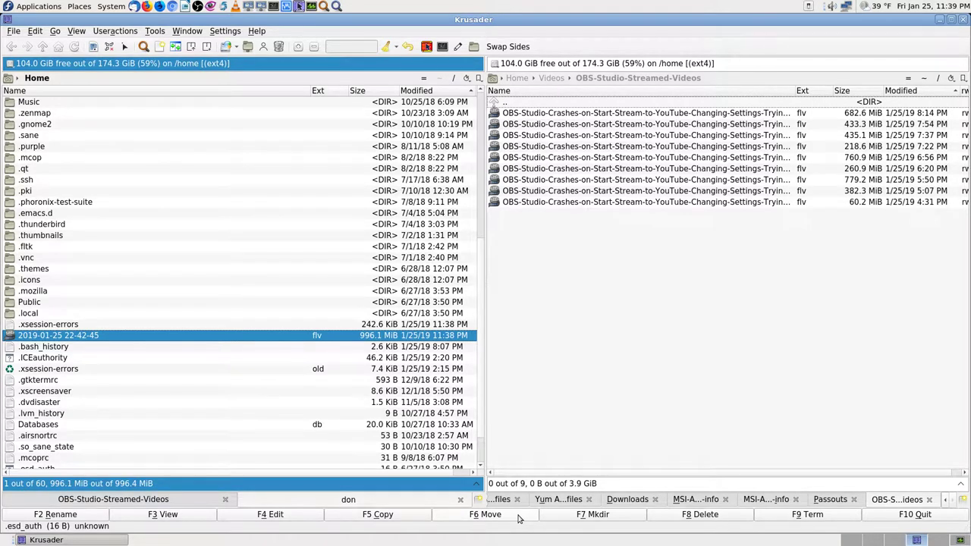
left_click(519, 519)
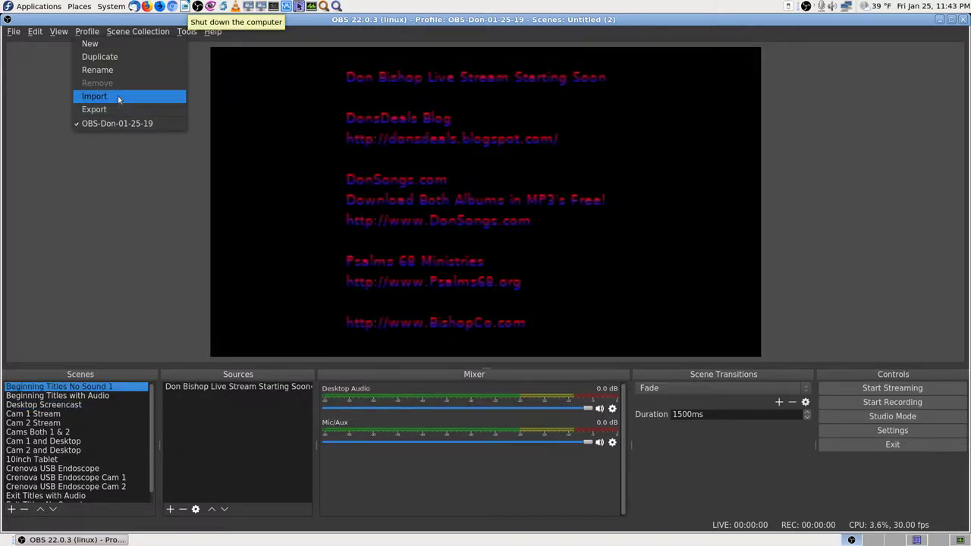
Step: Import the profile from the DonPrimaryOBSProfileLenovoi5-Cam-2-Audio (1) folder in OBS Studio Profiles
left_click(119, 99)
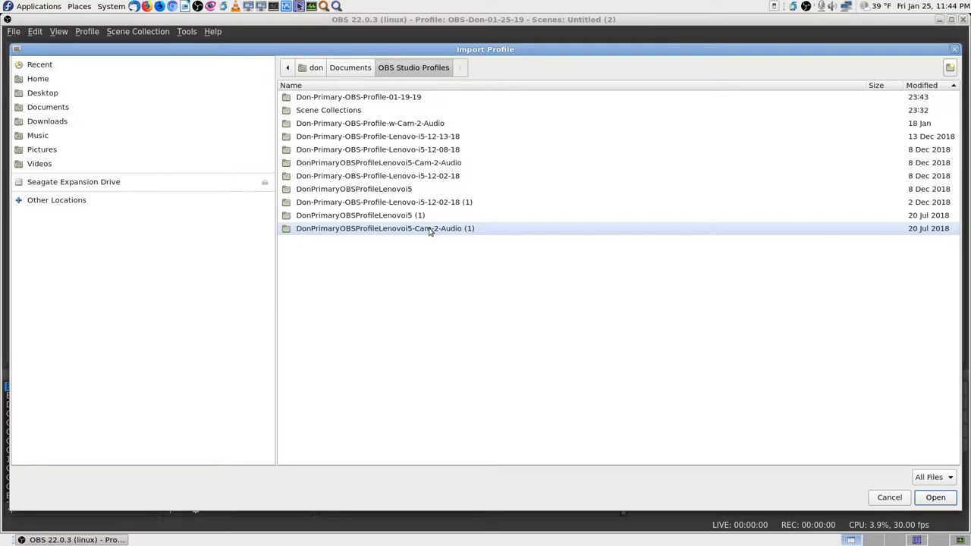
double_click(429, 230)
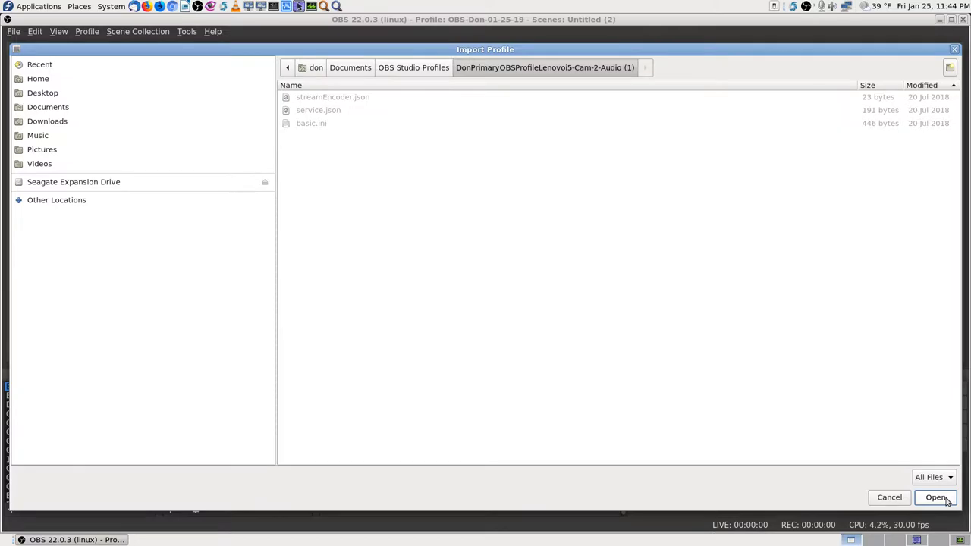
left_click(937, 497)
Step: Switch to the Don-Primary-OBS-Profile-Lenovo-i5 profile and examine its stream settings without changing them
left_click(87, 31)
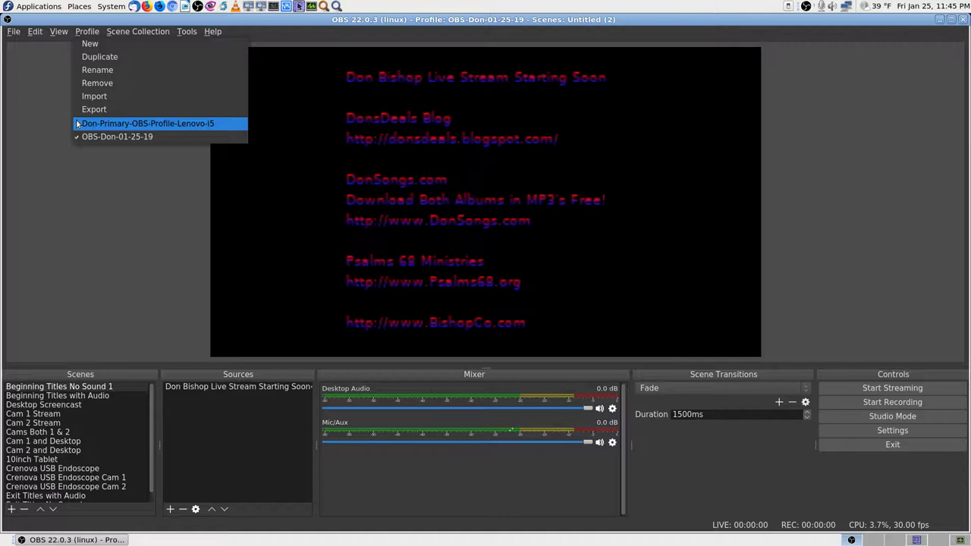
left_click(79, 123)
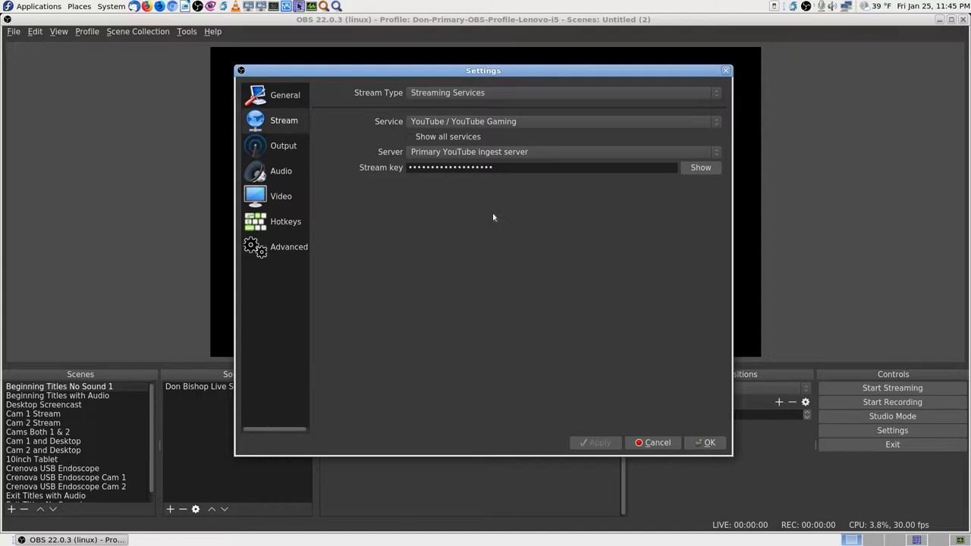
key("Escape")
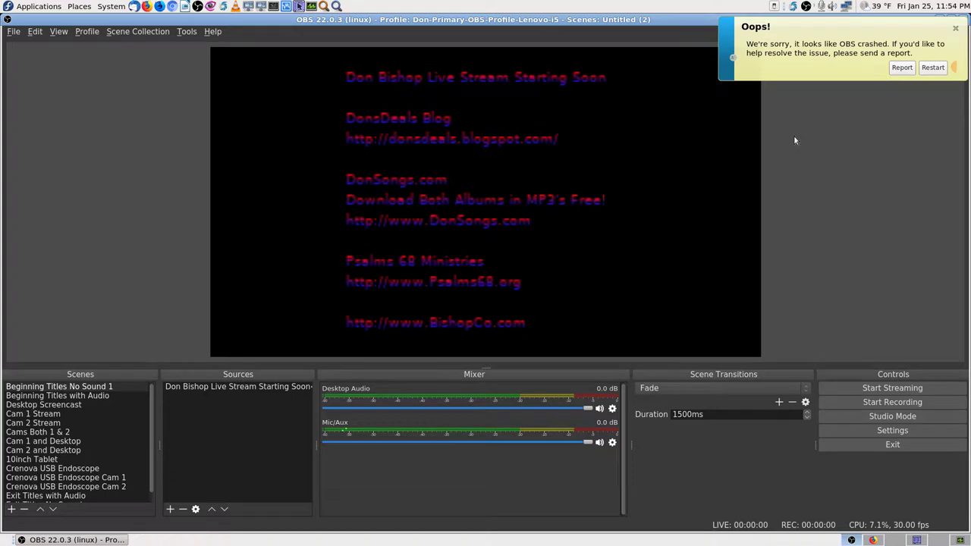
Step: Switch to the OBS-Don-01-25-19 profile and set its streaming service to YouTube / YouTube Gaming with the Streaming Services type
left_click(87, 31)
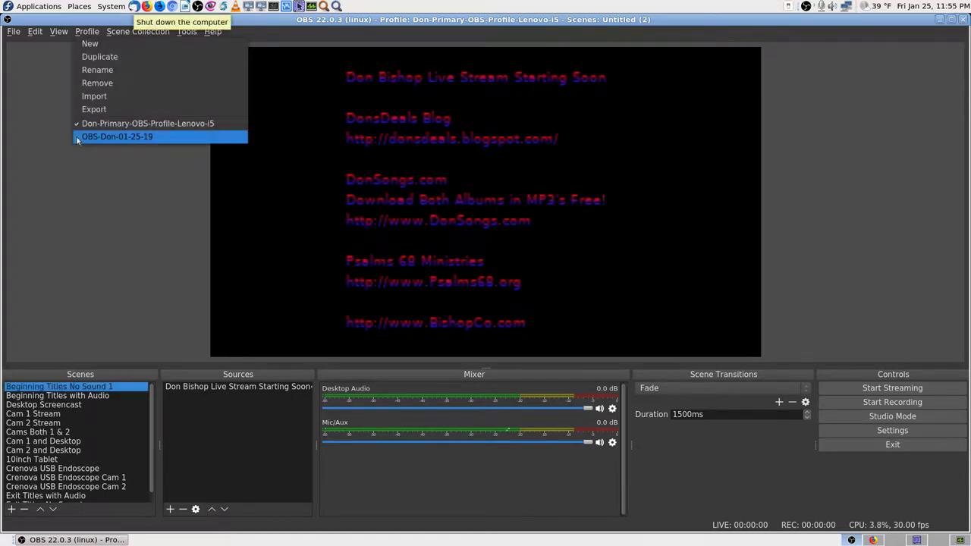
left_click(114, 137)
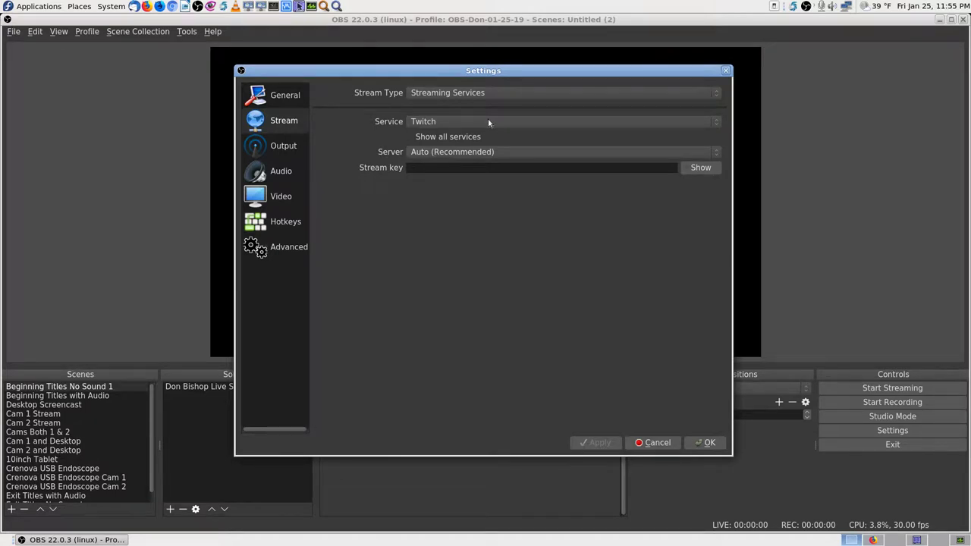
left_click(488, 121)
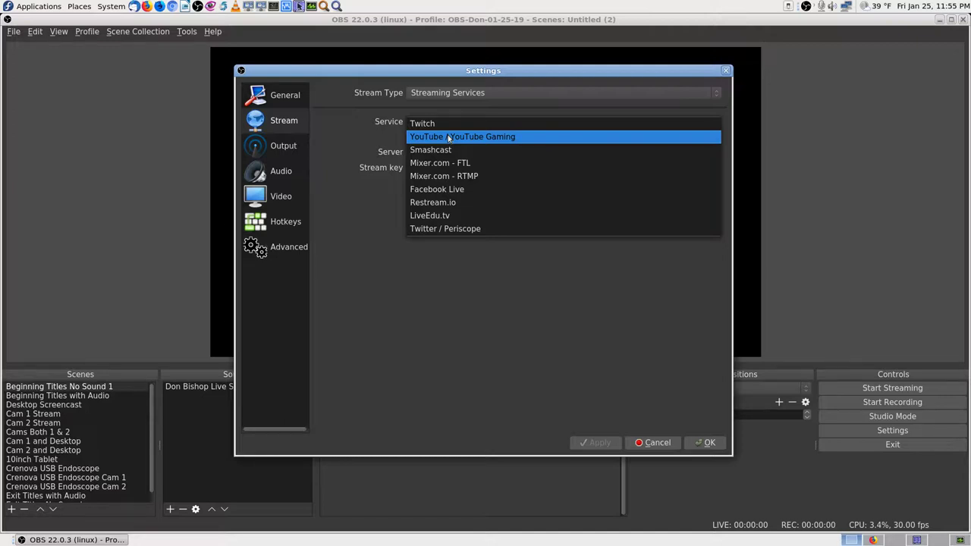
left_click(448, 137)
left_click(497, 94)
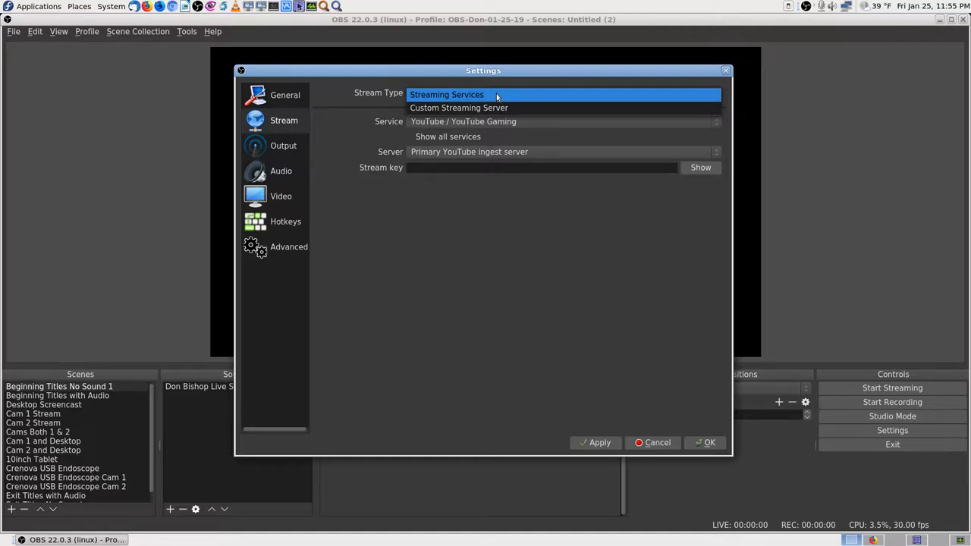
left_click(497, 96)
Step: Select the Primary YouTube ingest server, fill in the stream key, and apply the stream settings
left_click(502, 152)
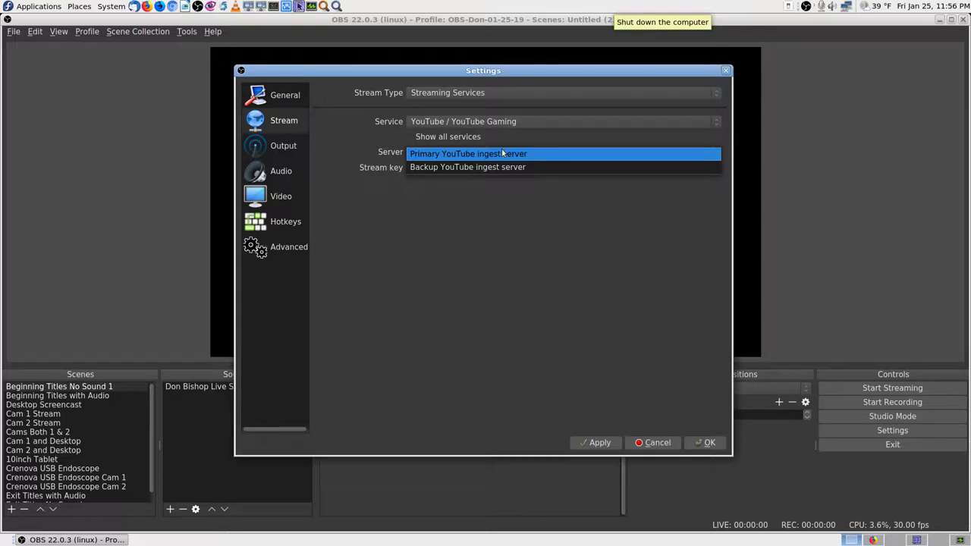
left_click(503, 153)
left_click(502, 152)
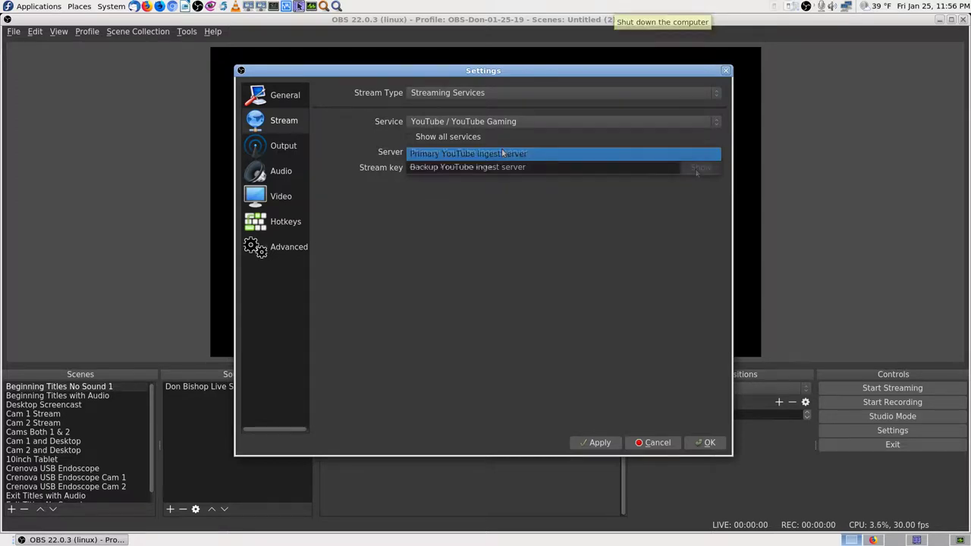
left_click(502, 153)
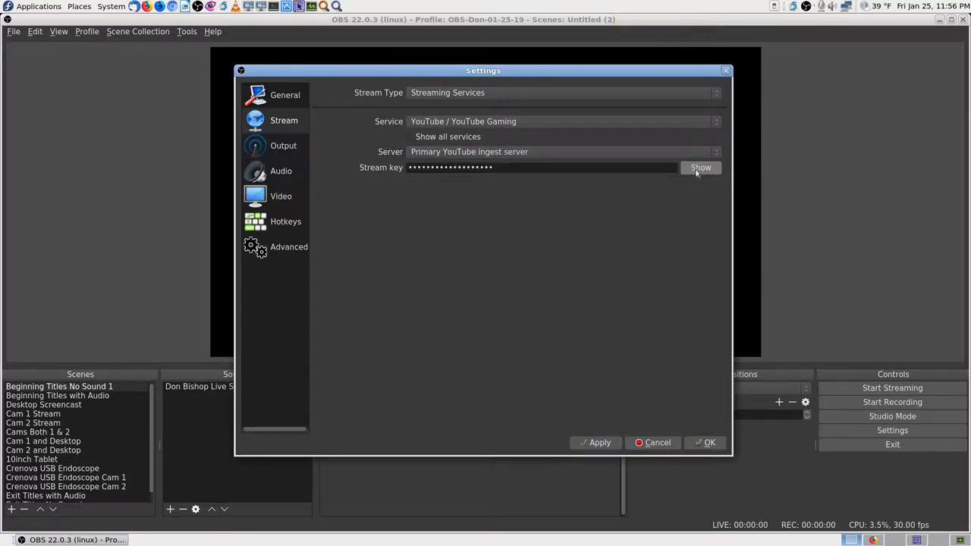
left_click(502, 152)
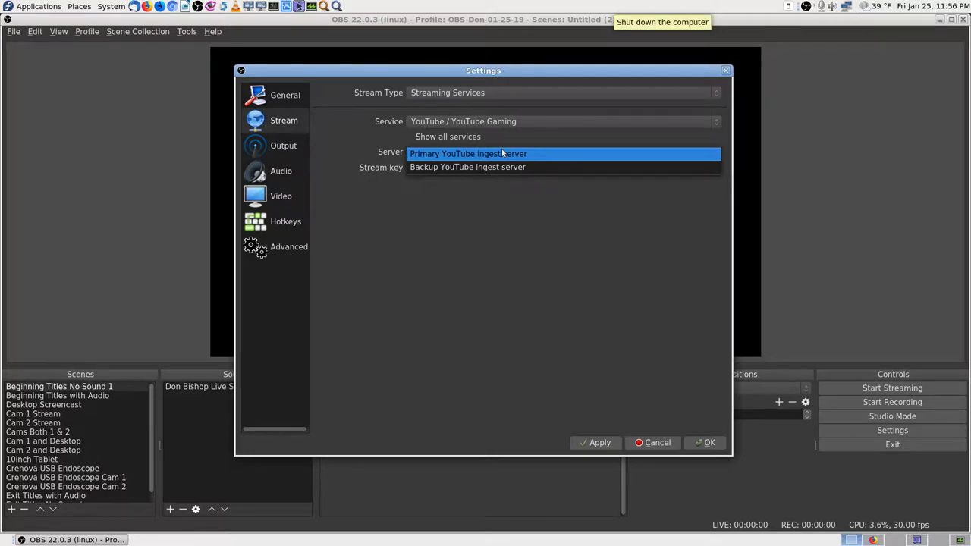
left_click(502, 153)
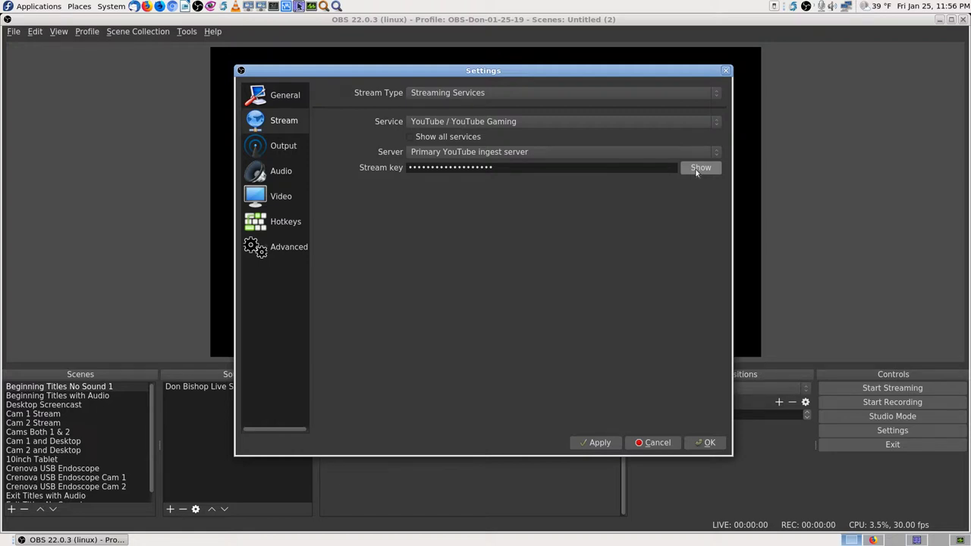
left_click(503, 152)
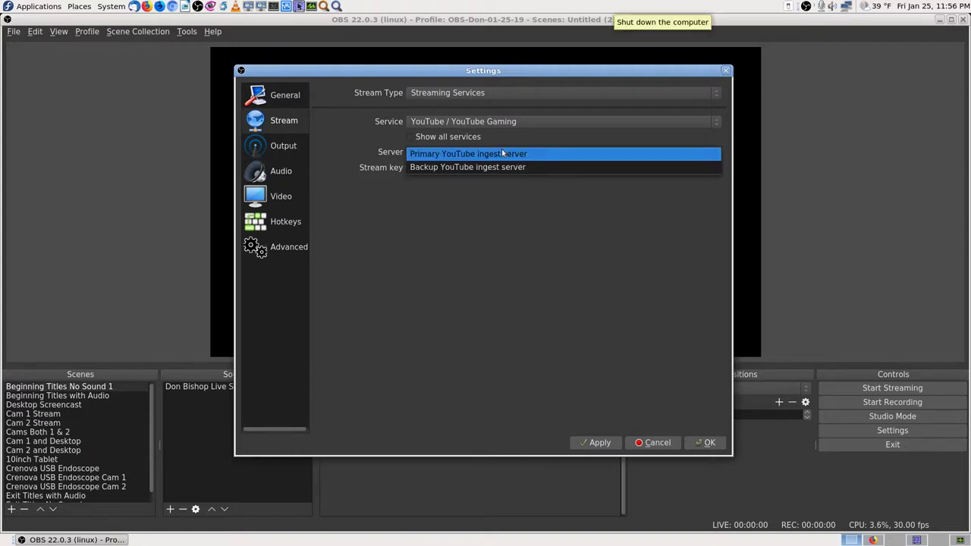
left_click(501, 154)
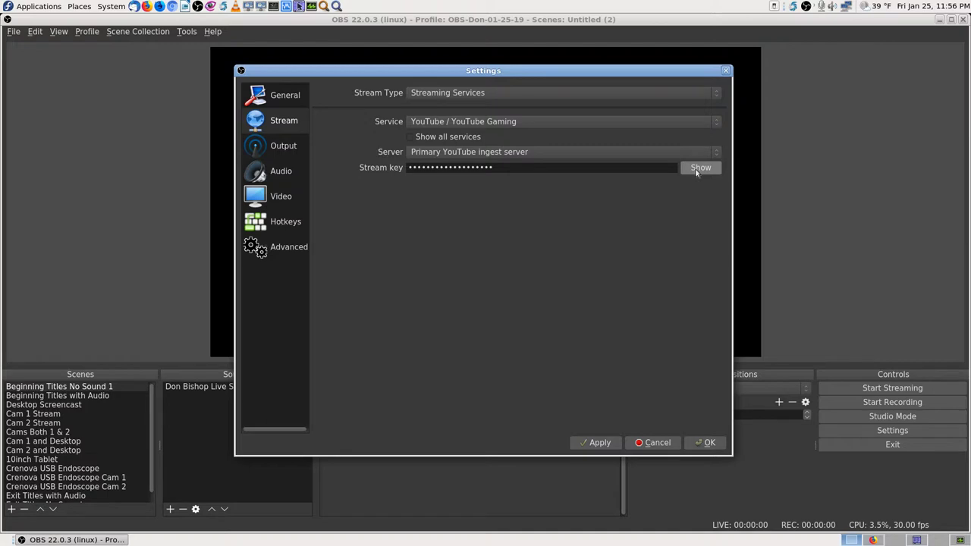
left_click(607, 446)
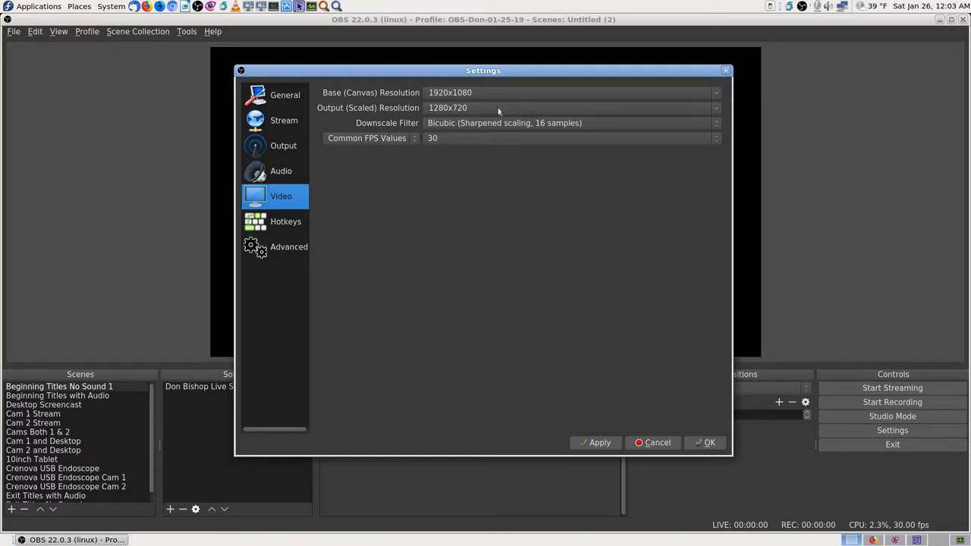
Step: Set the output (scaled) resolution to 1920x1080 with the Bicubic downscale filter and apply the video settings
scroll(498, 107, "up", 3)
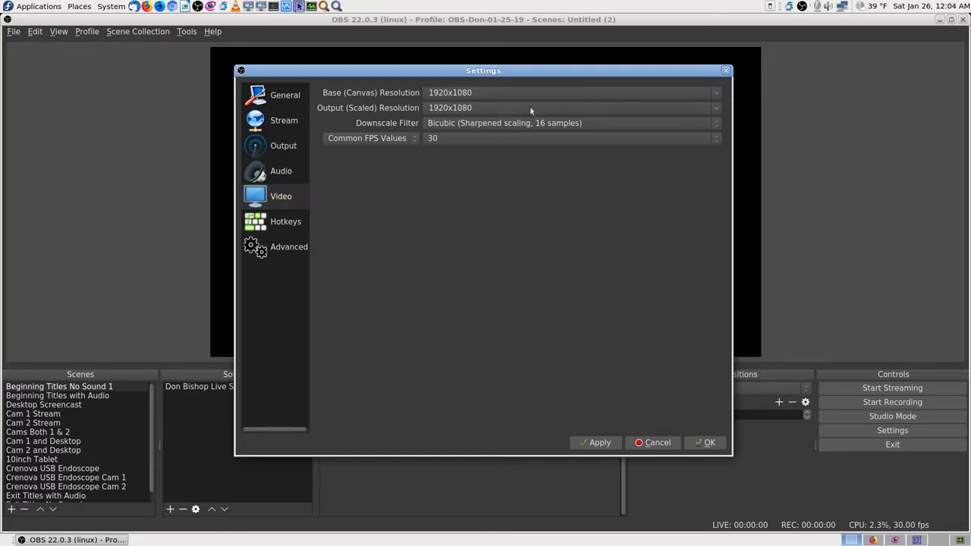
left_click(588, 125)
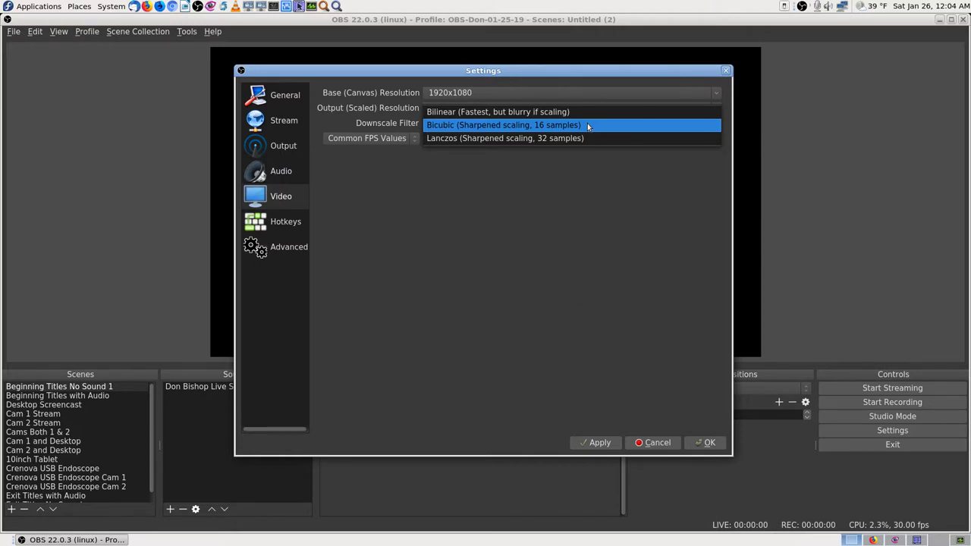
left_click(610, 440)
left_click(609, 440)
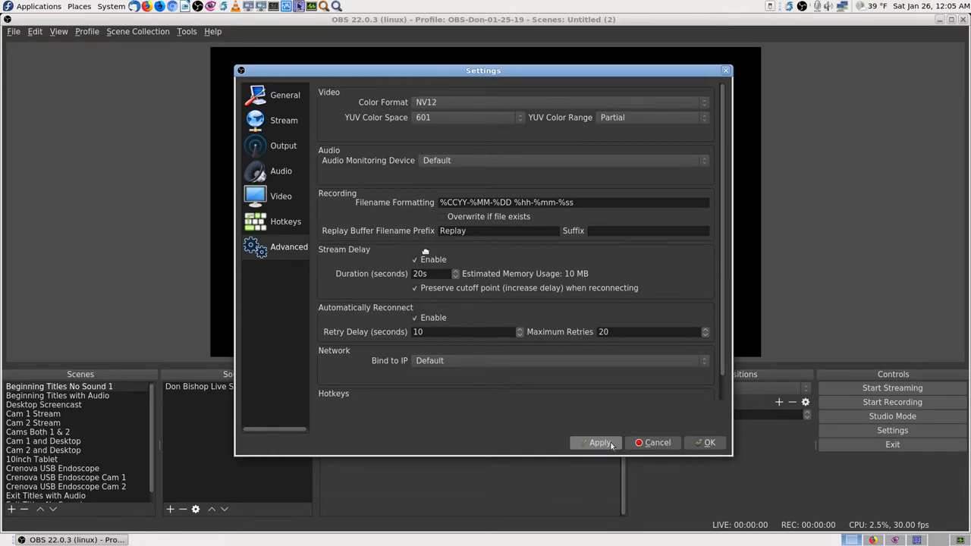
Step: Enable the 20-second stream delay with the cutoff point preserved when reconnecting, and apply the advanced settings
left_click(415, 290)
left_click(611, 445)
Step: Check the audio settings, turn off the advanced encoder settings for the streaming output, and apply the change
left_click(284, 177)
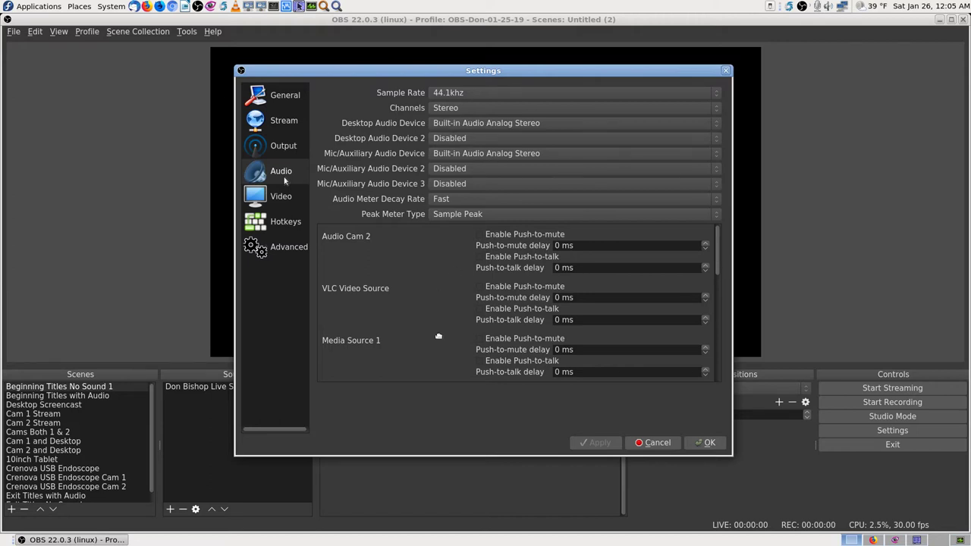
left_click_drag(717, 269, 720, 380)
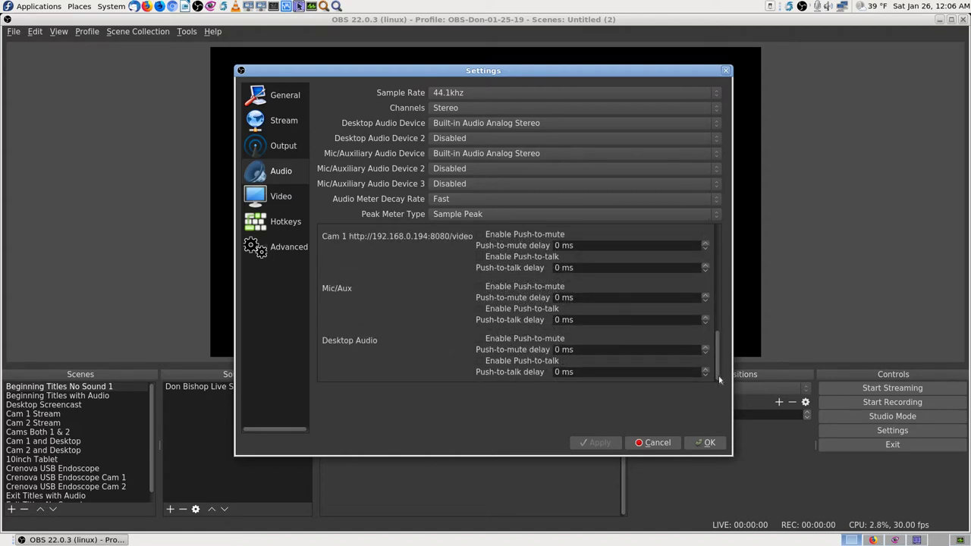
key("Up")
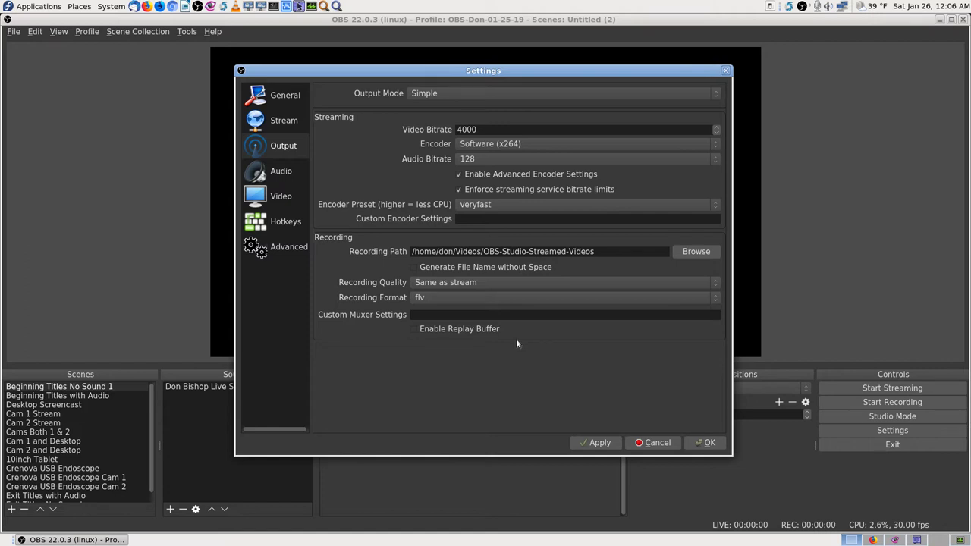
left_click(458, 174)
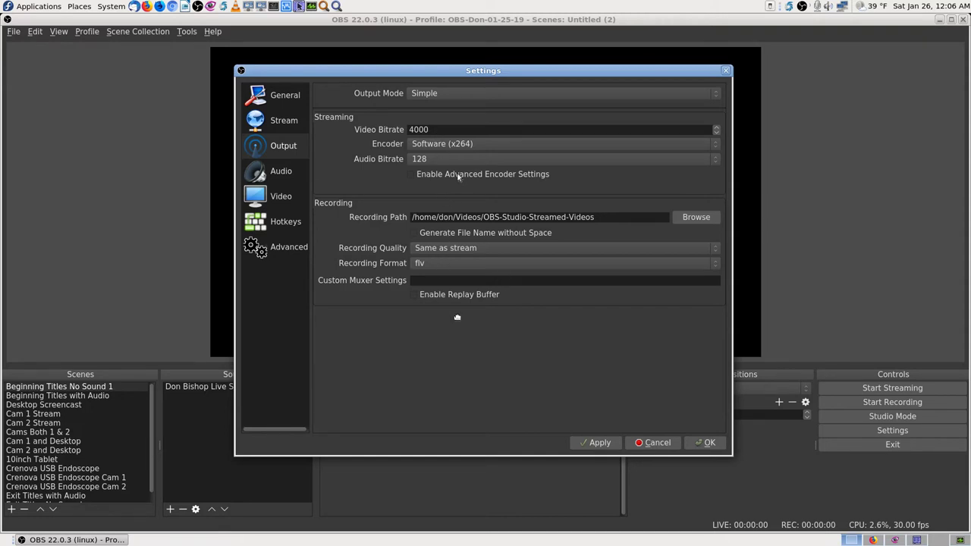
left_click(595, 443)
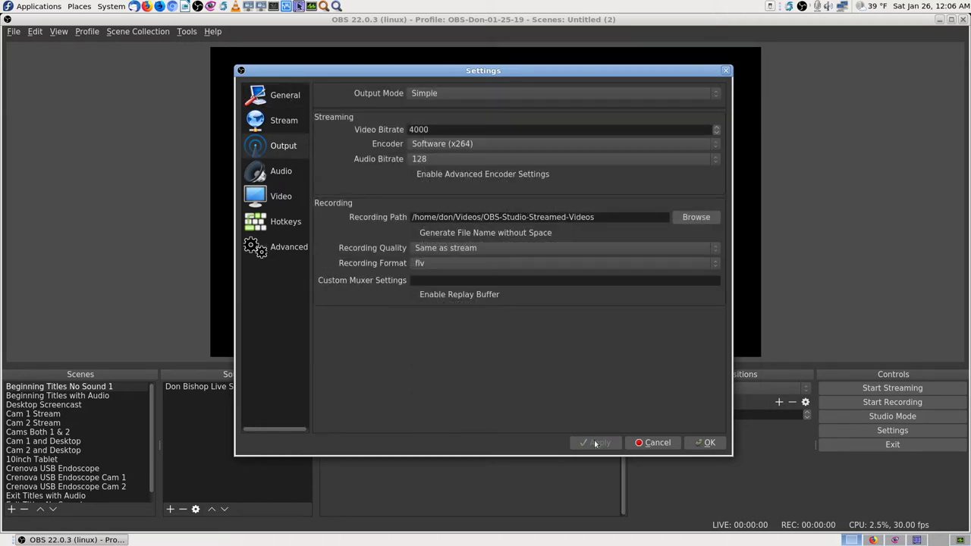
Step: Review the general and output settings and accept the settings dialog
left_click(288, 96)
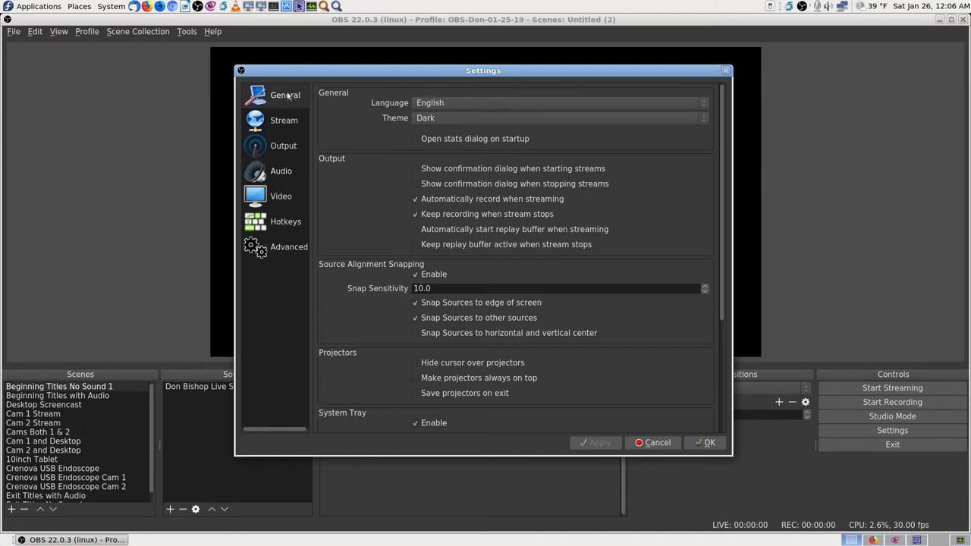
left_click(283, 146)
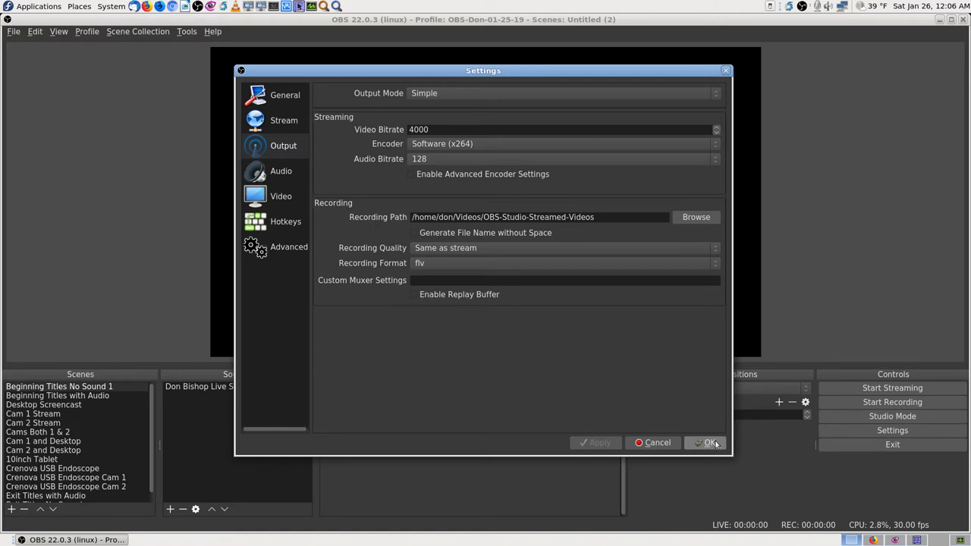
left_click(714, 444)
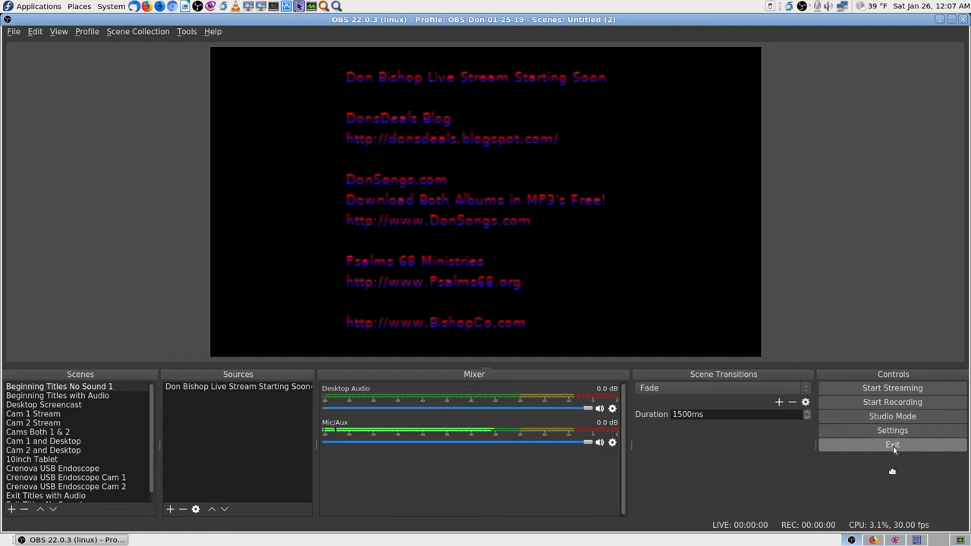
Step: Switch from the screenshot viewer to the YouTube live dashboard in Firefox and select the server URL in the encoder setup
left_click(932, 389)
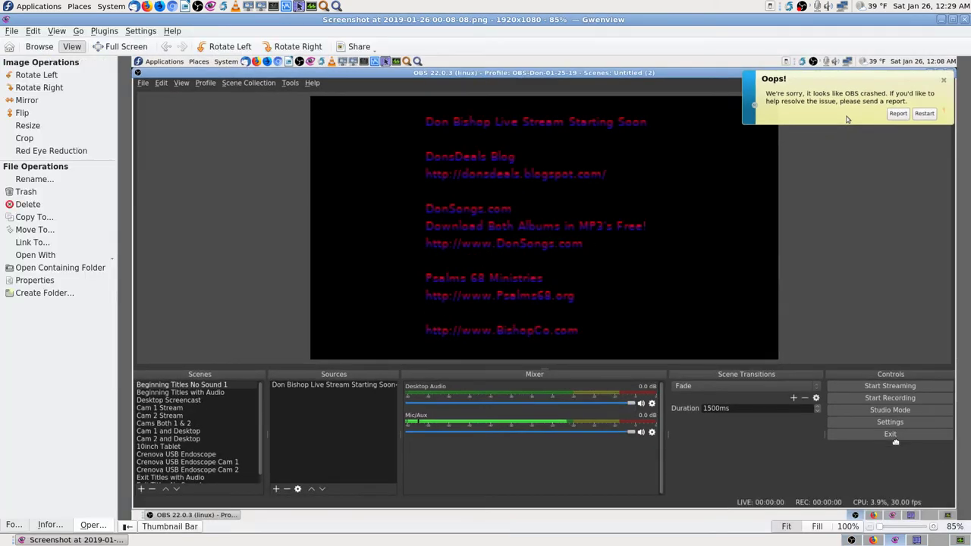
left_click(873, 541)
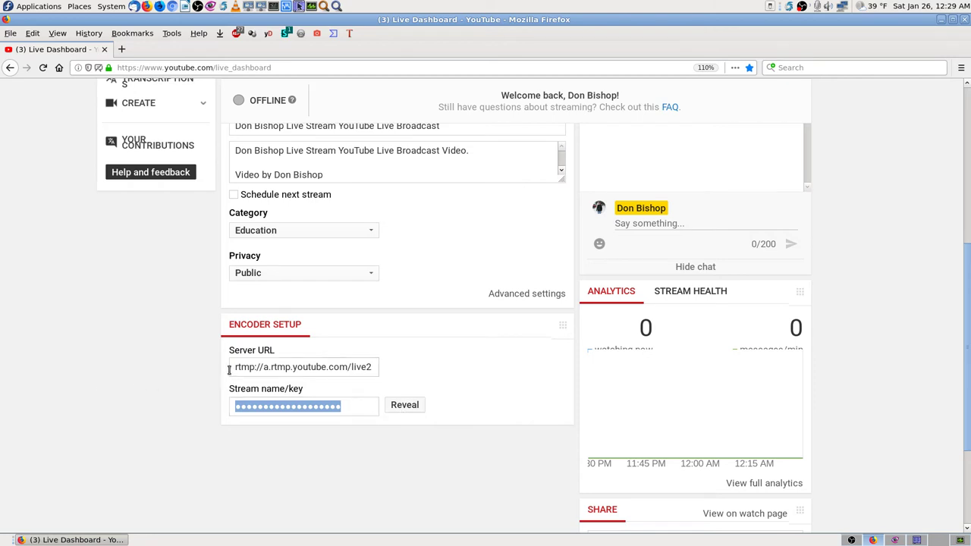
left_click_drag(231, 366, 544, 334)
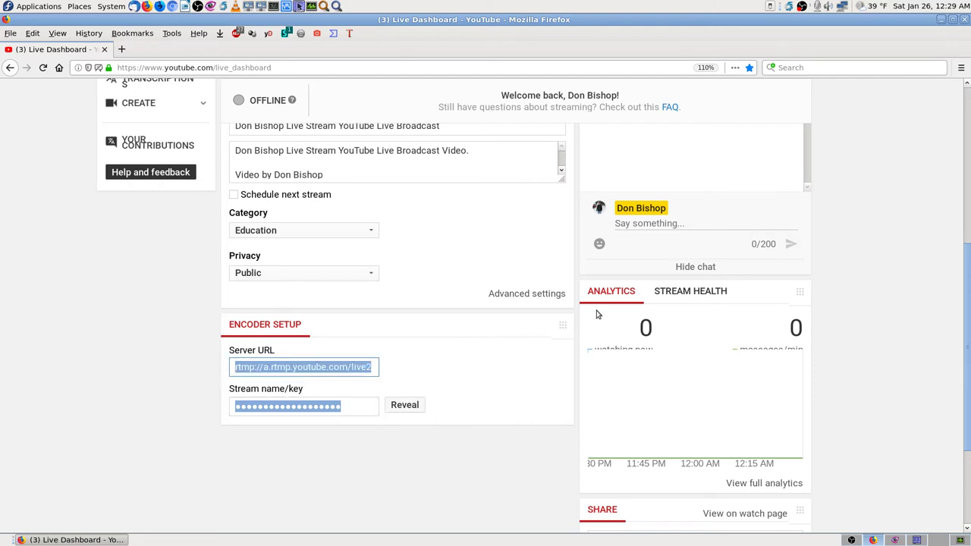
Step: Check the full text of the encoder's server URL from one end to the other
key("Right")
key("Left")
key("Left")
key("Left")
key("Left")
key("Left")
key("Left")
key("Left")
key("Left")
key("Left")
key("Left")
key("Left")
key("Left")
key("Left")
key("Left")
key("Left")
key("Left")
key("Left")
key("Left")
key("Left")
key("Left")
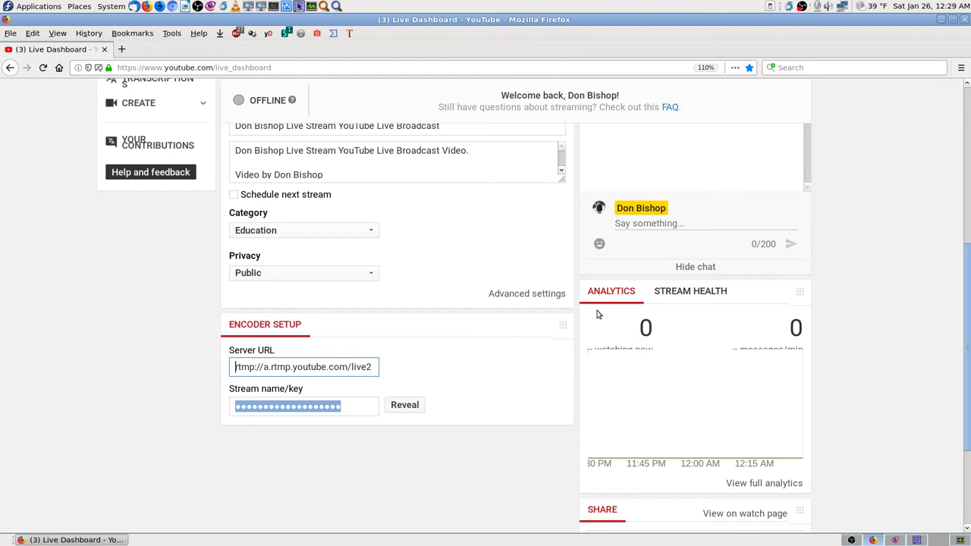
key("Right")
key("Right")
key("Right")
key("Right")
key("Right")
key("Right")
key("Right")
key("Right")
key("Right")
key("Right")
key("Right")
key("Right")
key("Right")
key("Right")
key("Right")
key("Right")
key("Right")
key("Right")
key("Right")
key("Right")
key("Left")
Step: Look over the live dashboard, from the offline stream preview to the basic info and encoder setup
scroll(919, 334, "up", 4)
scroll(918, 338, "up", 2)
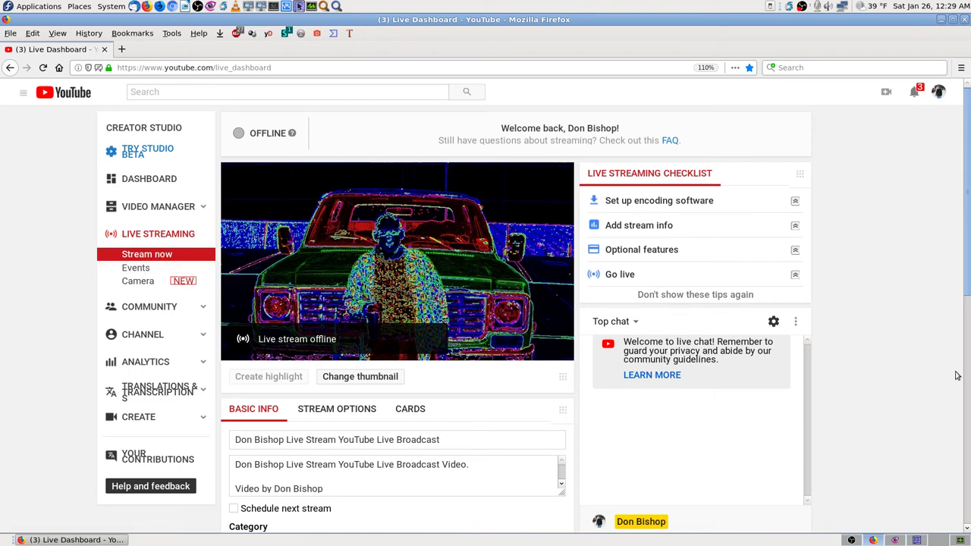
scroll(968, 376, "down", 4)
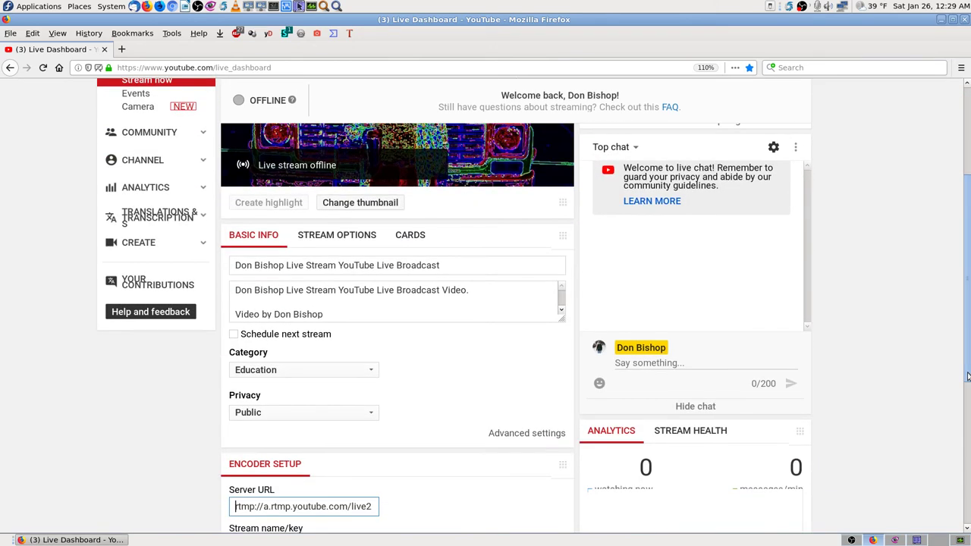
scroll(968, 376, "up", 4)
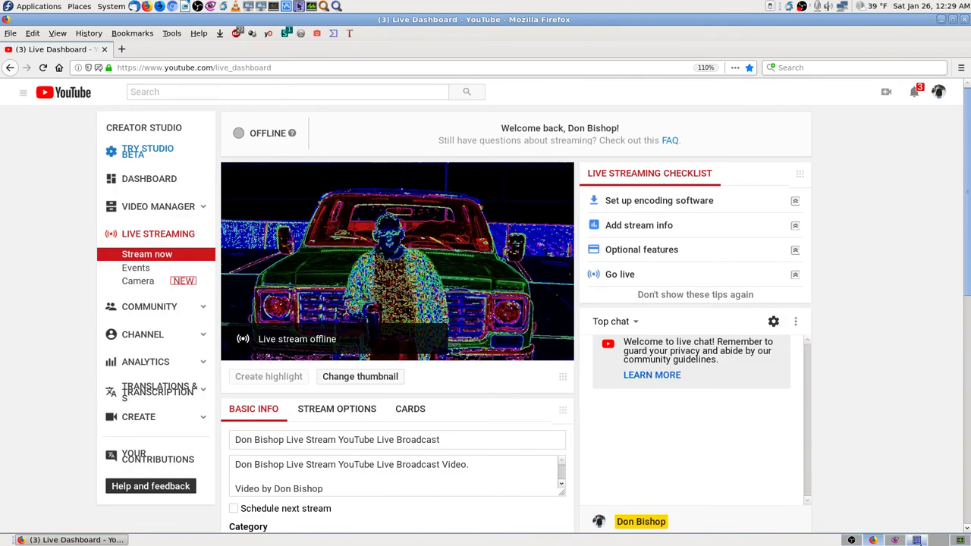
Step: View the screenshots and OBS-Studio-Streamed-Videos folders in Krusader, and return to OBS Studio
left_click(916, 539)
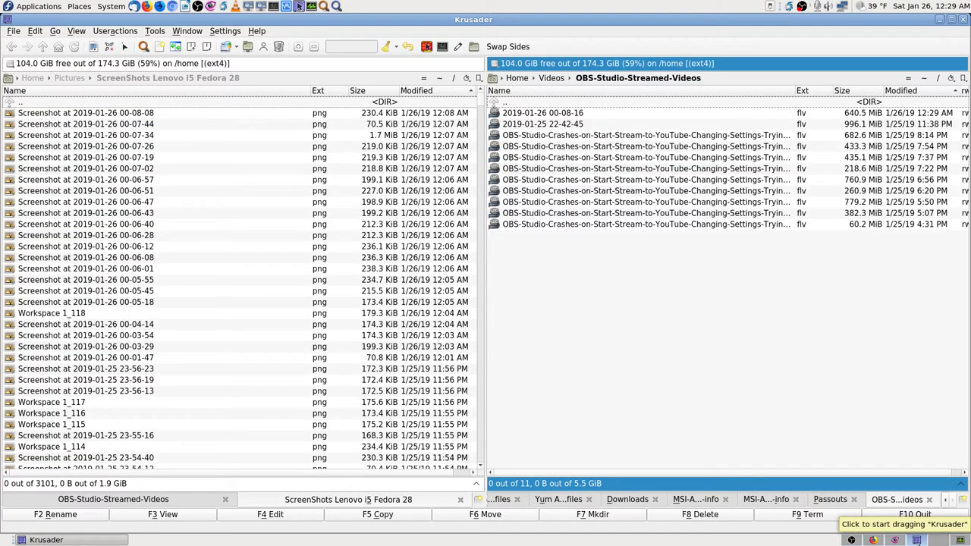
left_click(852, 540)
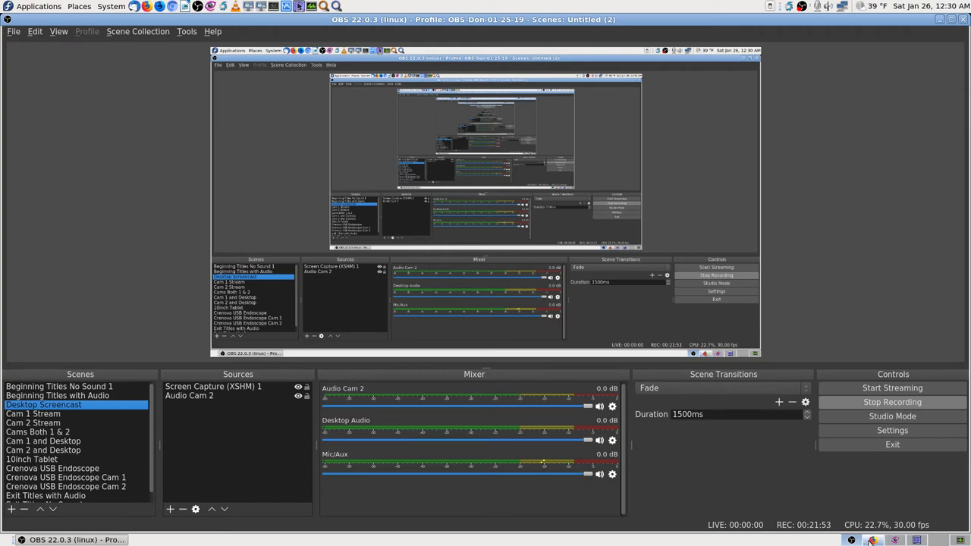
left_click(897, 536)
left_click(919, 540)
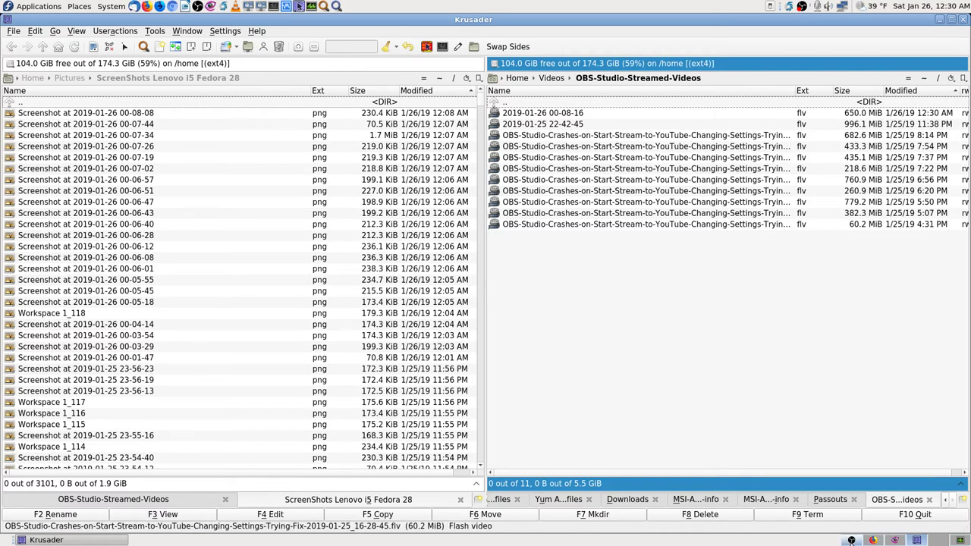
left_click(873, 540)
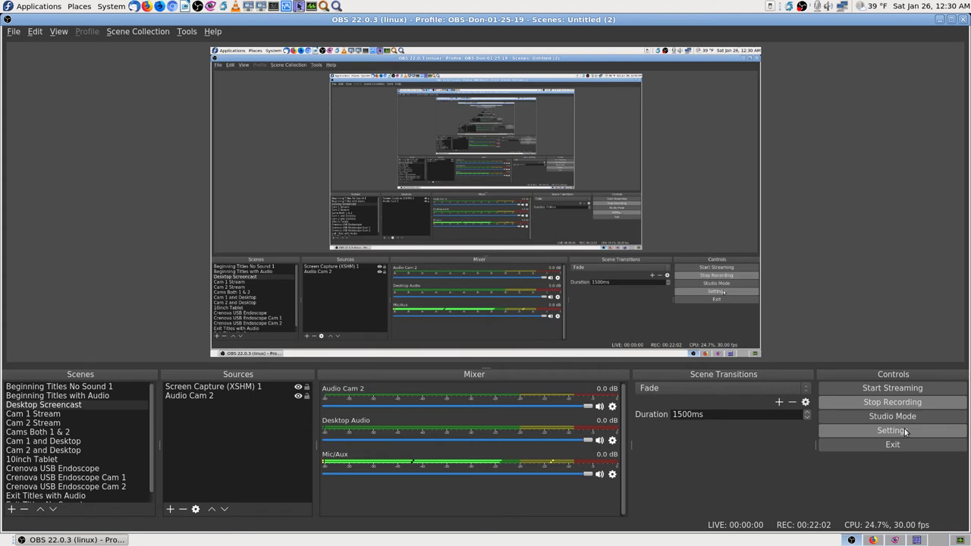
Step: Review the general and output settings, and close the settings dialog without changes
left_click(906, 432)
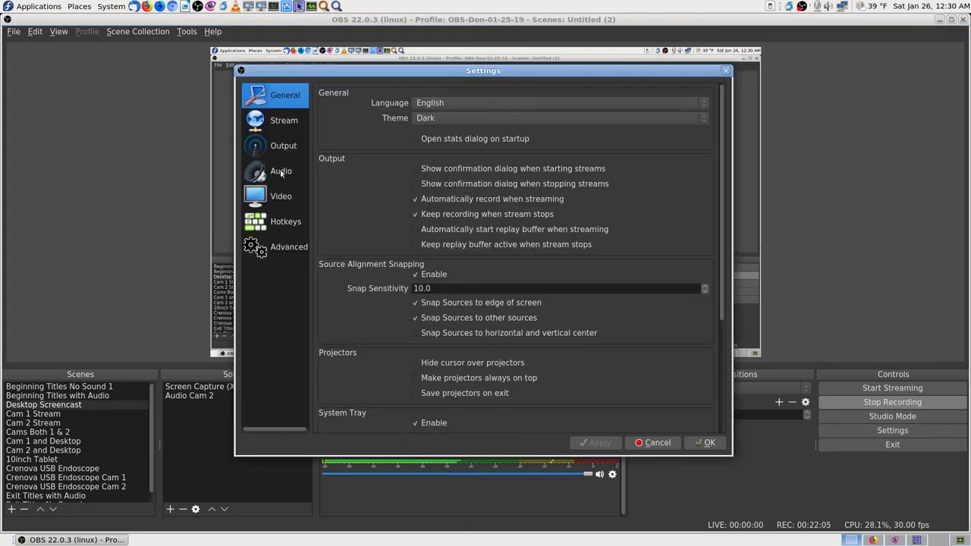
left_click(286, 145)
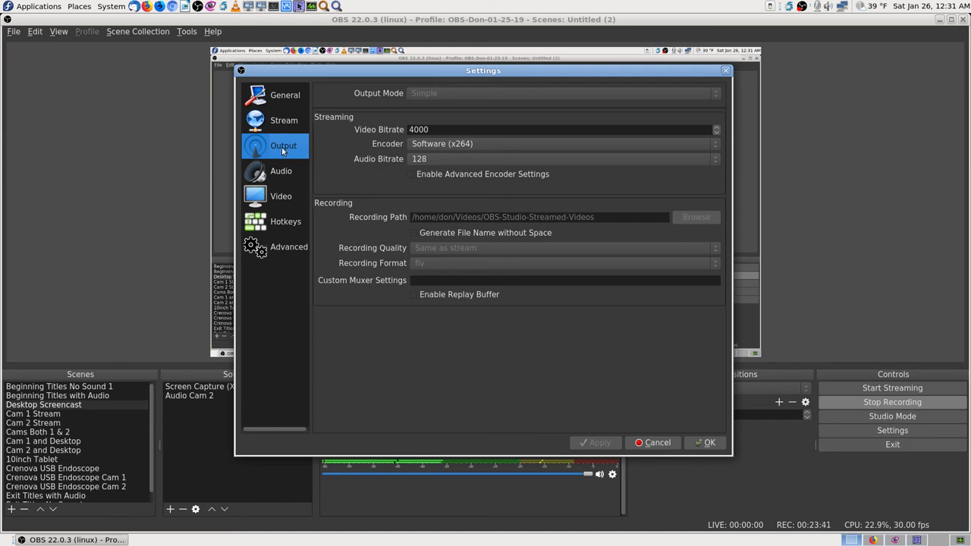
left_click(656, 442)
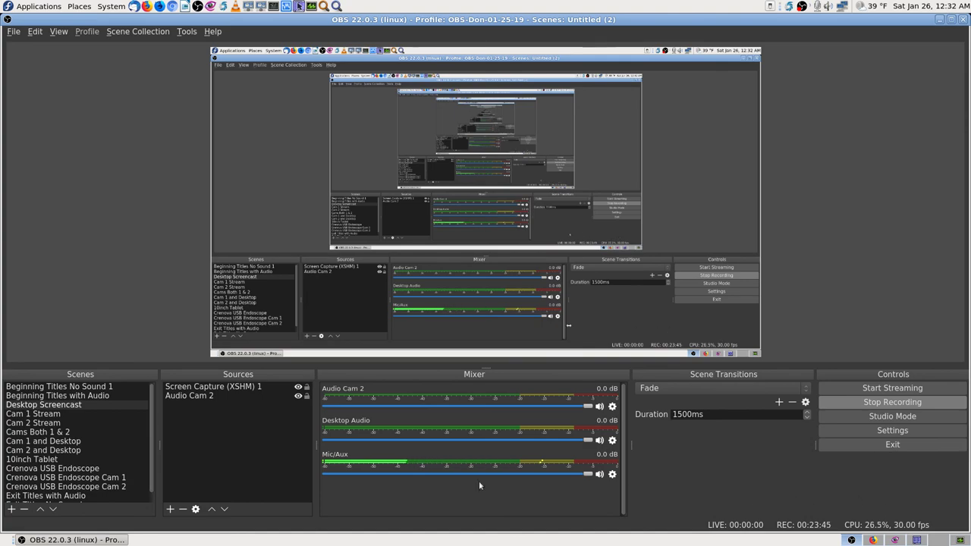
Step: Change the active scene to Cam 1 Stream
left_click(62, 415)
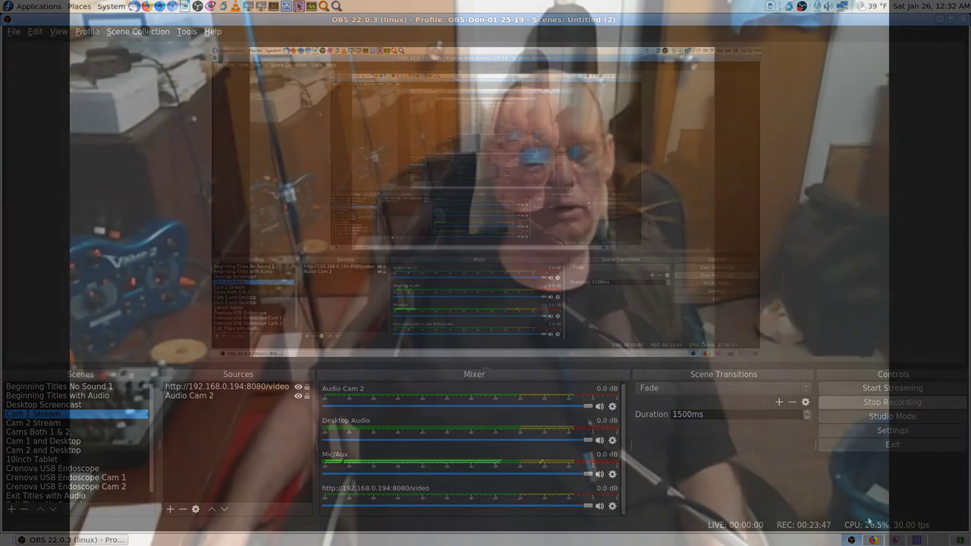